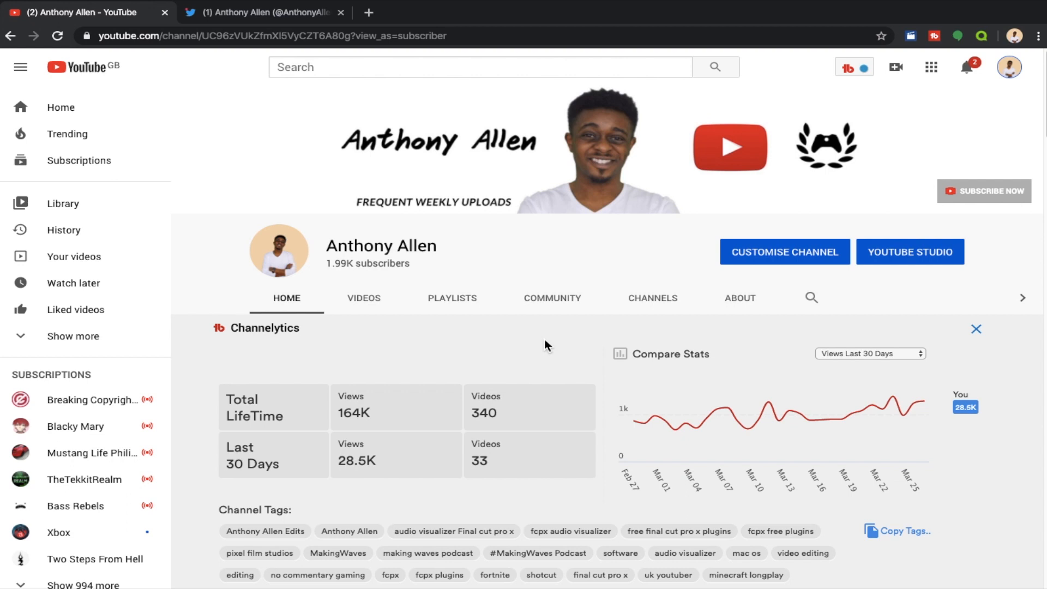
- Open the video "Top 5 Most Expensive Xbox One Games Right Now" from the channel's home page and pause playback
scroll(547, 345, "down", 10)
scroll(547, 346, "down", 4)
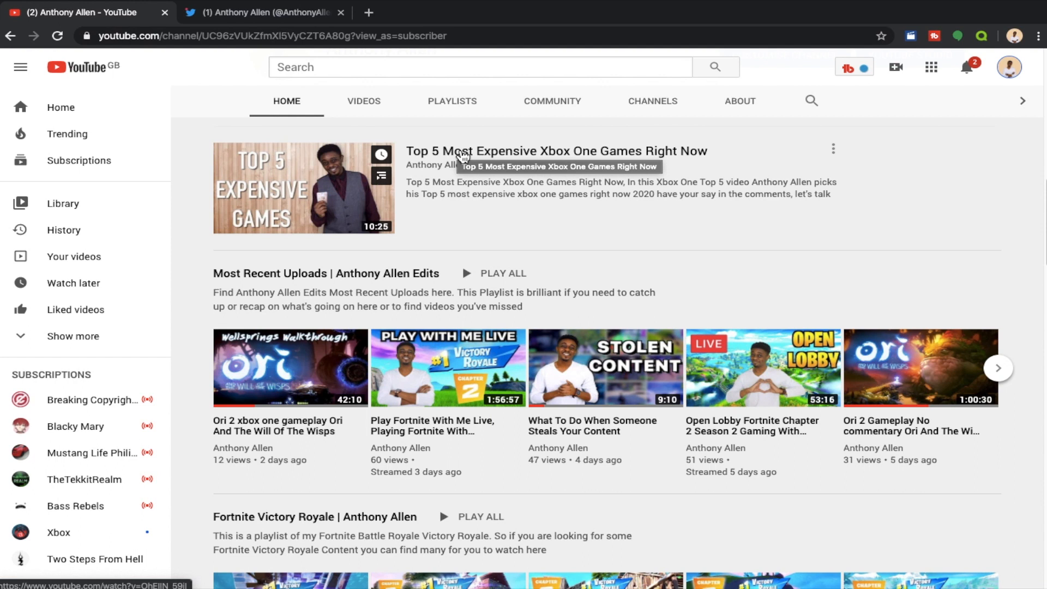
left_click(460, 153)
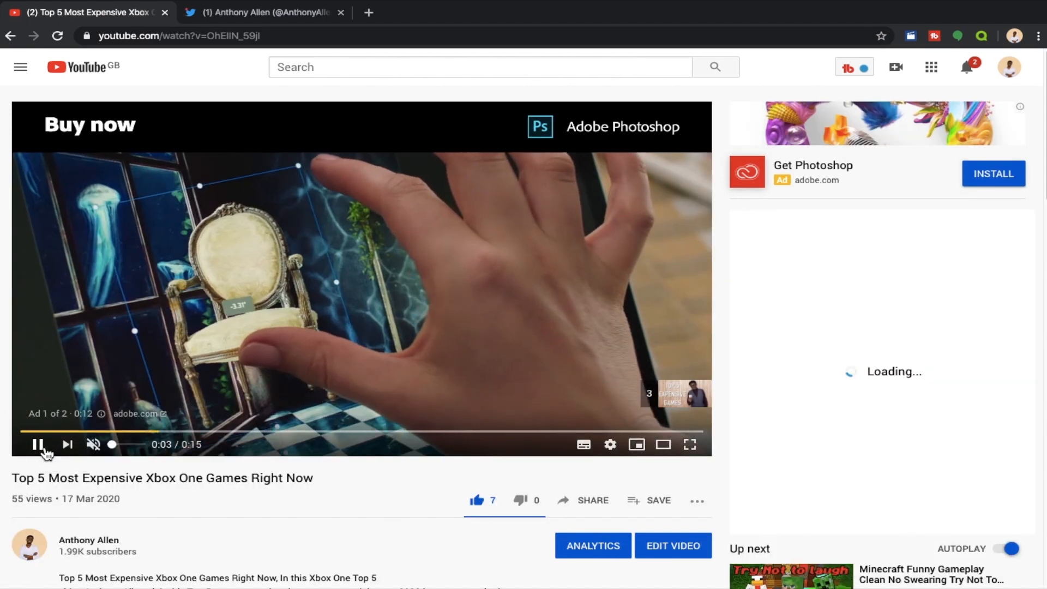
left_click(39, 446)
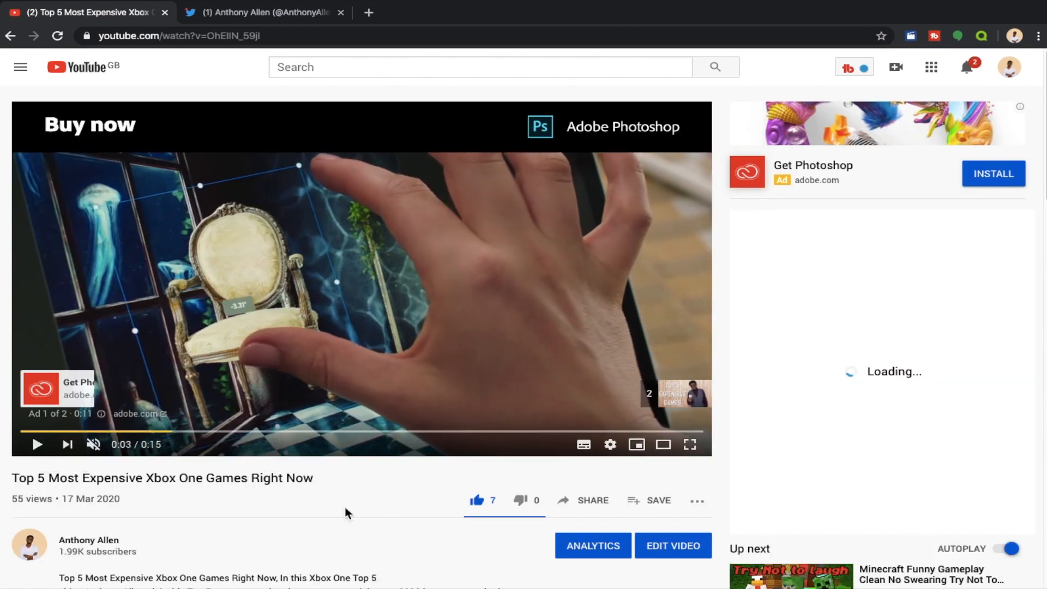
- Share the video to Twitter and copy the entire prefilled tweet text, including the title, link and YouTube mention
scroll(361, 525, "down", 2)
scroll(360, 525, "down", 3)
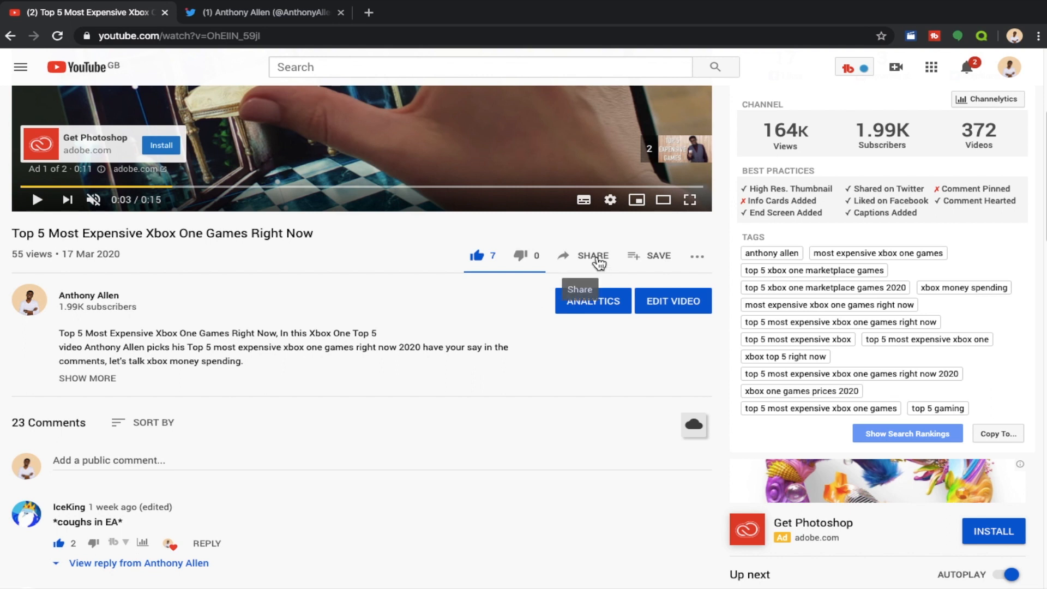
left_click(599, 263)
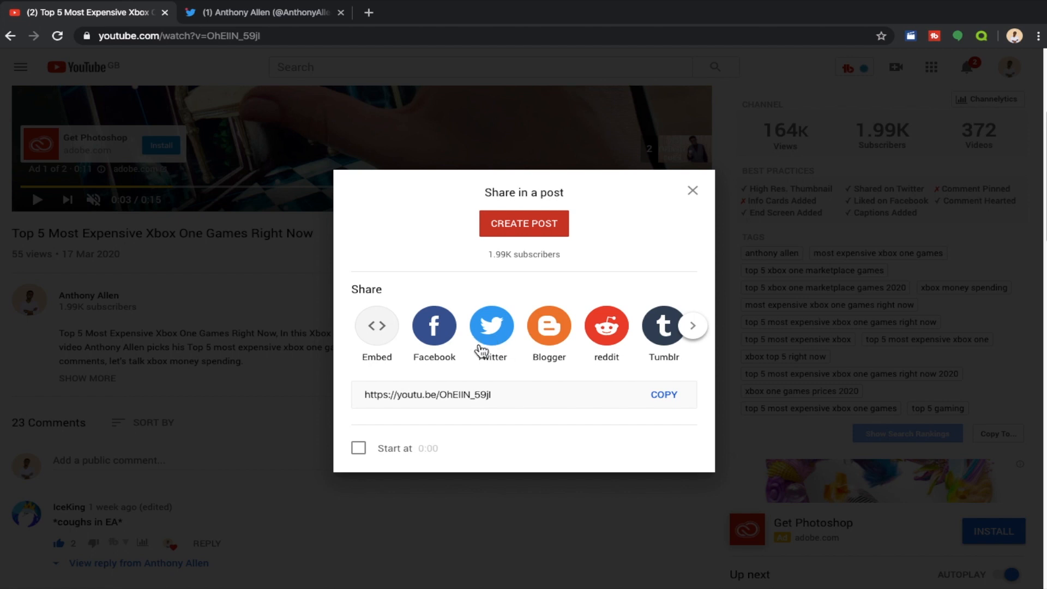
left_click(693, 328)
left_click(354, 327)
left_click(493, 333)
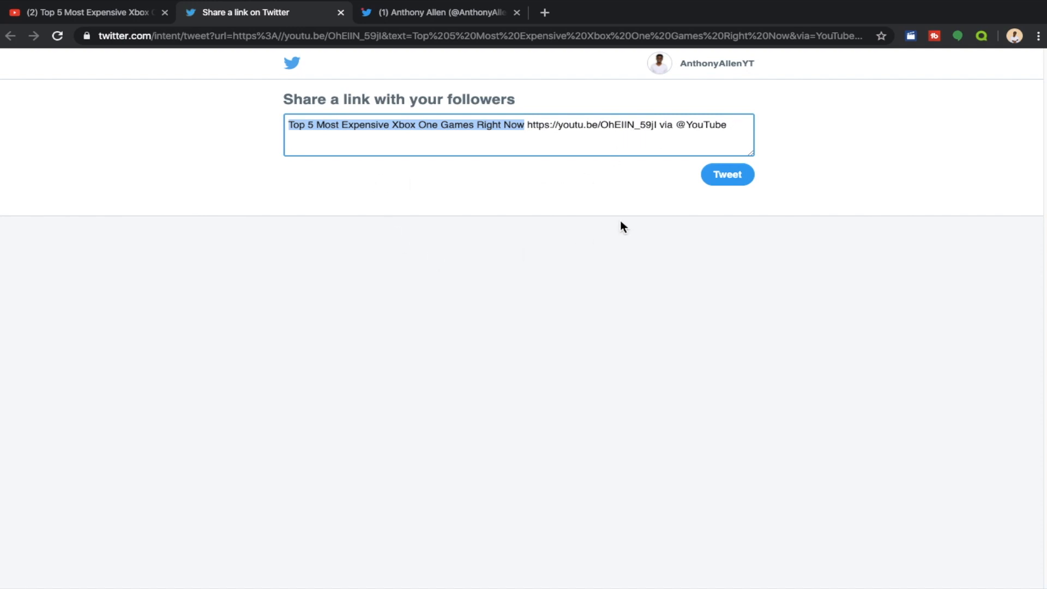
left_click(735, 135)
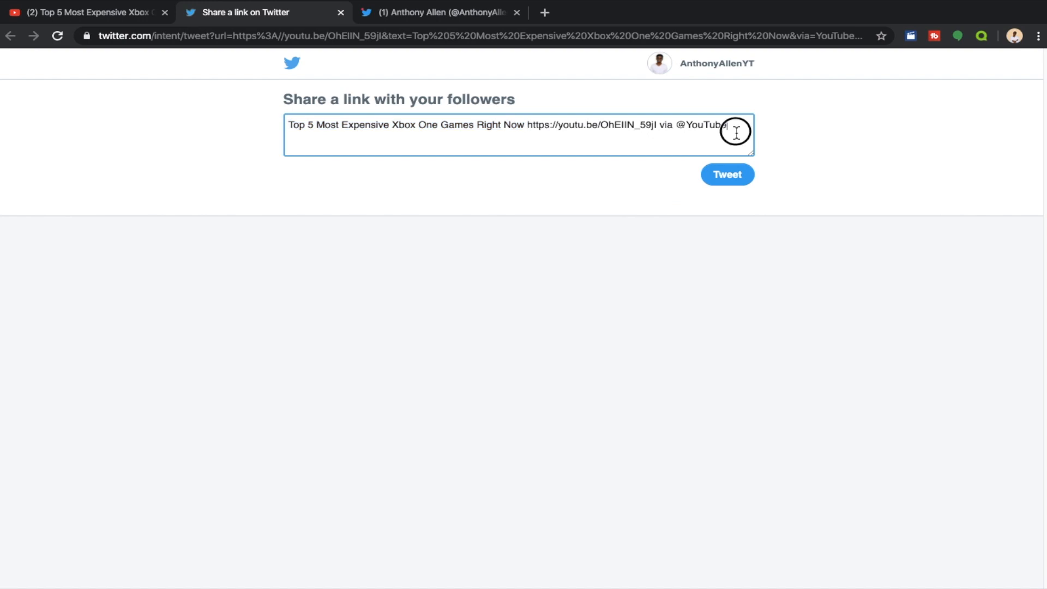
key("ctrl+a")
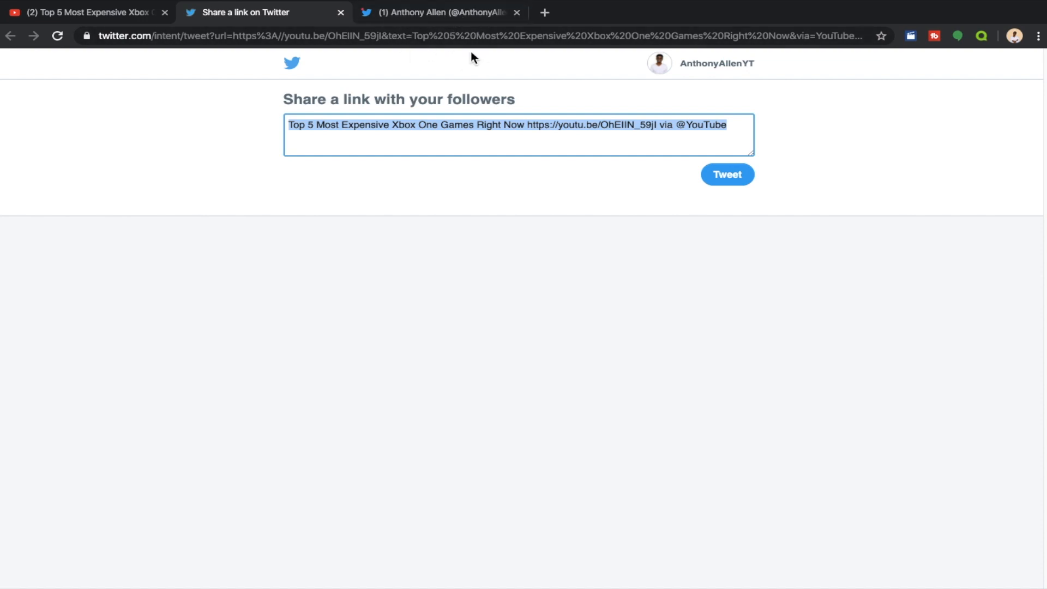
- Examine the earlier tweets on the Twitter profile to compare how link previews and directly uploaded media are displayed
left_click(444, 11)
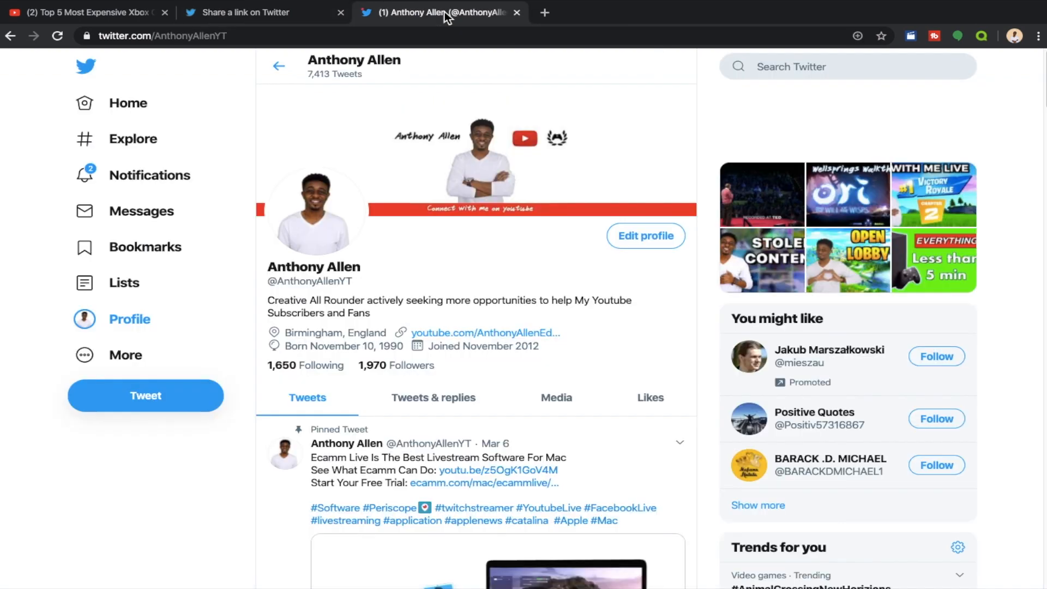
scroll(484, 341, "down", 2)
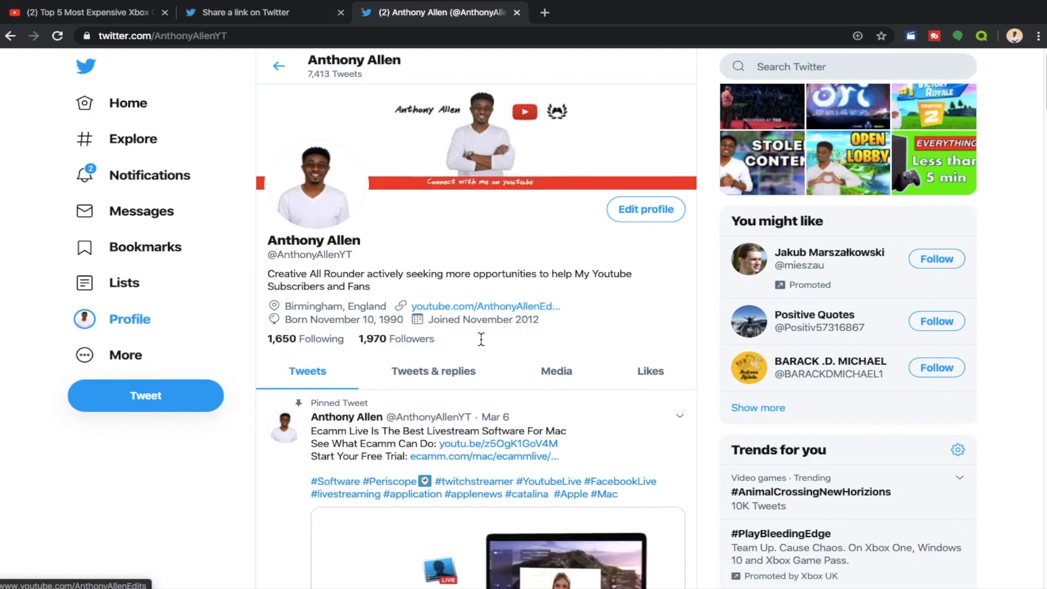
scroll(484, 345, "down", 6)
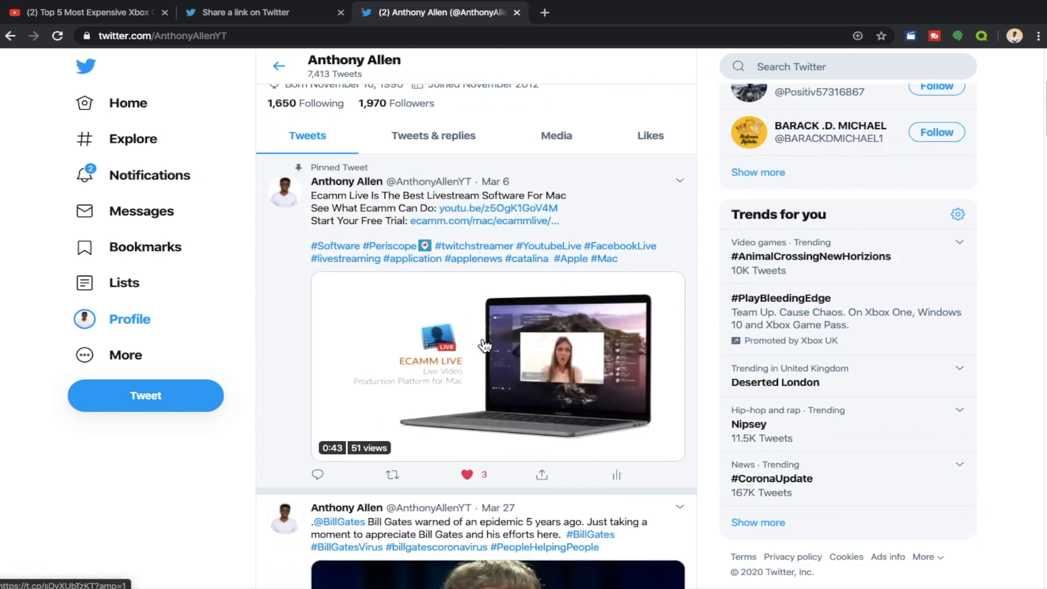
scroll(484, 345, "down", 9)
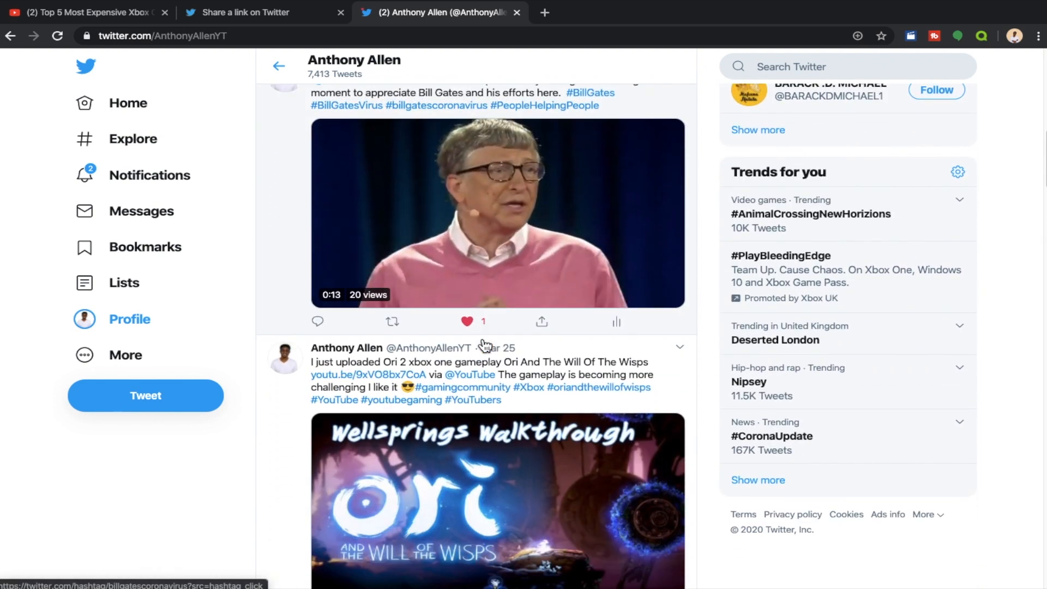
scroll(485, 345, "down", 4)
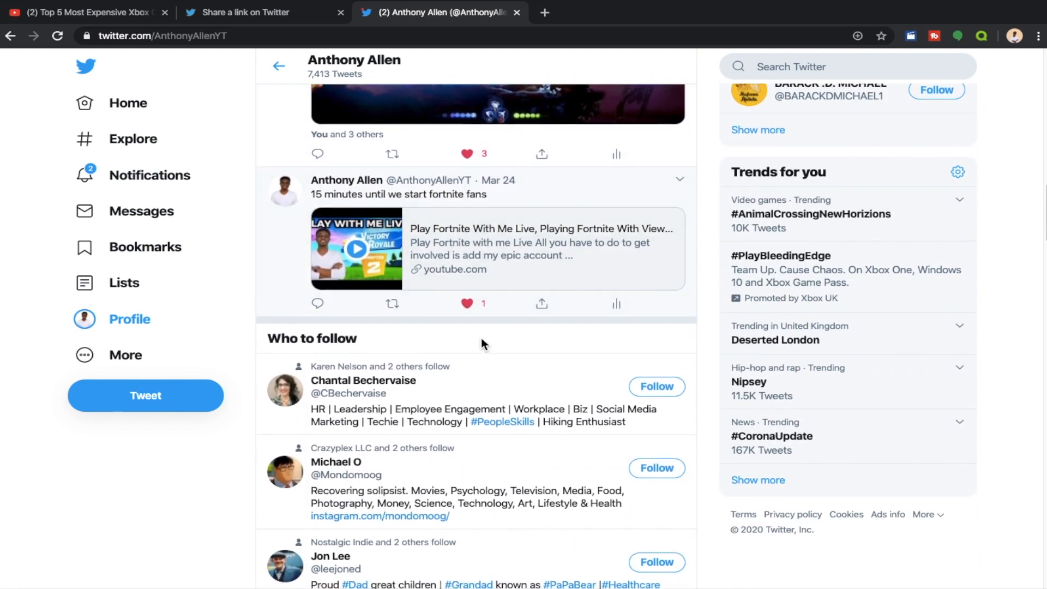
scroll(484, 345, "up", 1)
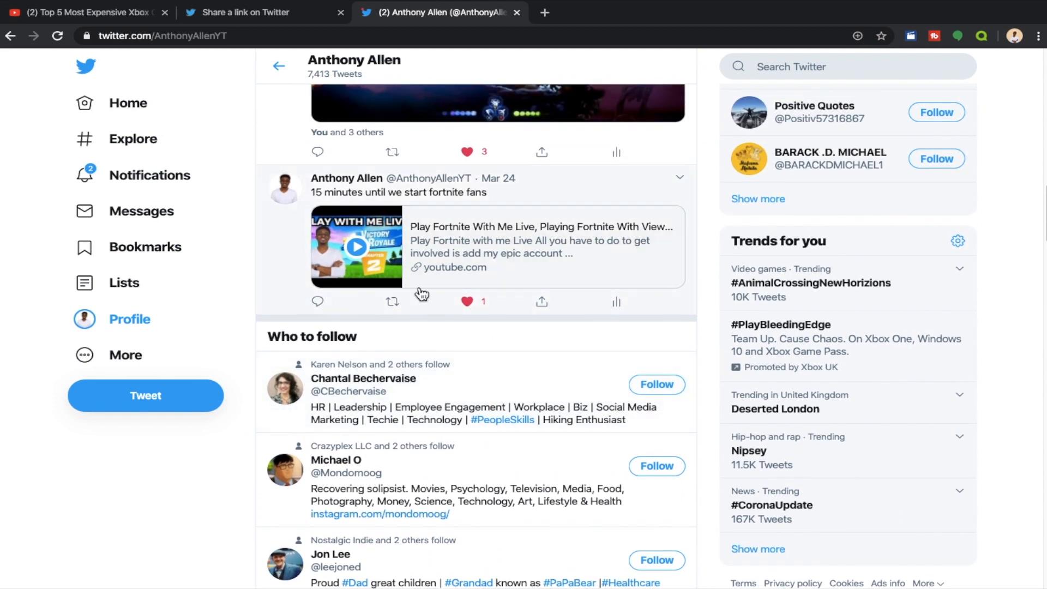
left_click(251, 12)
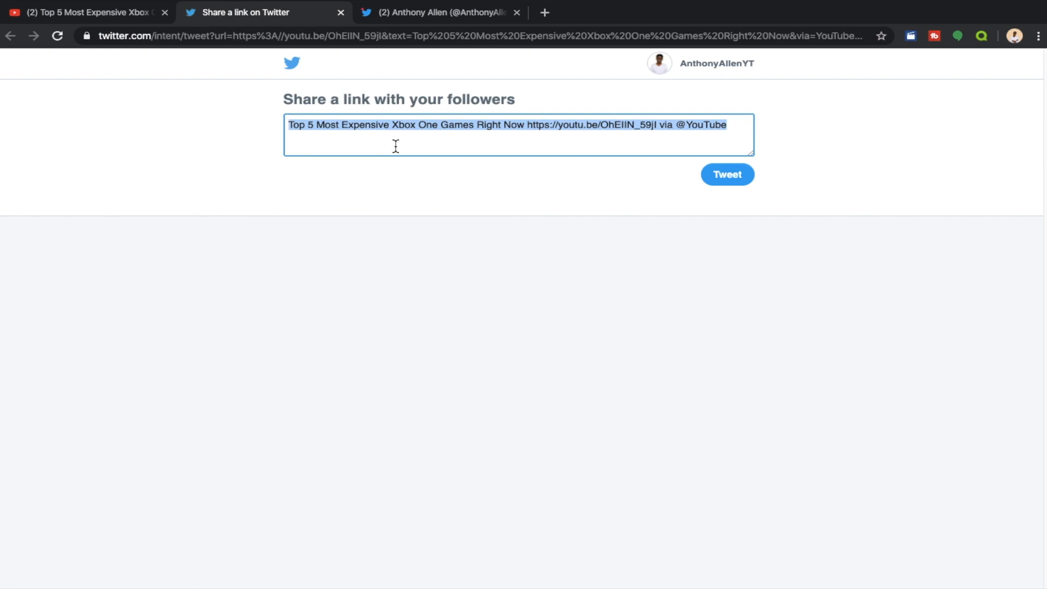
left_click(416, 12)
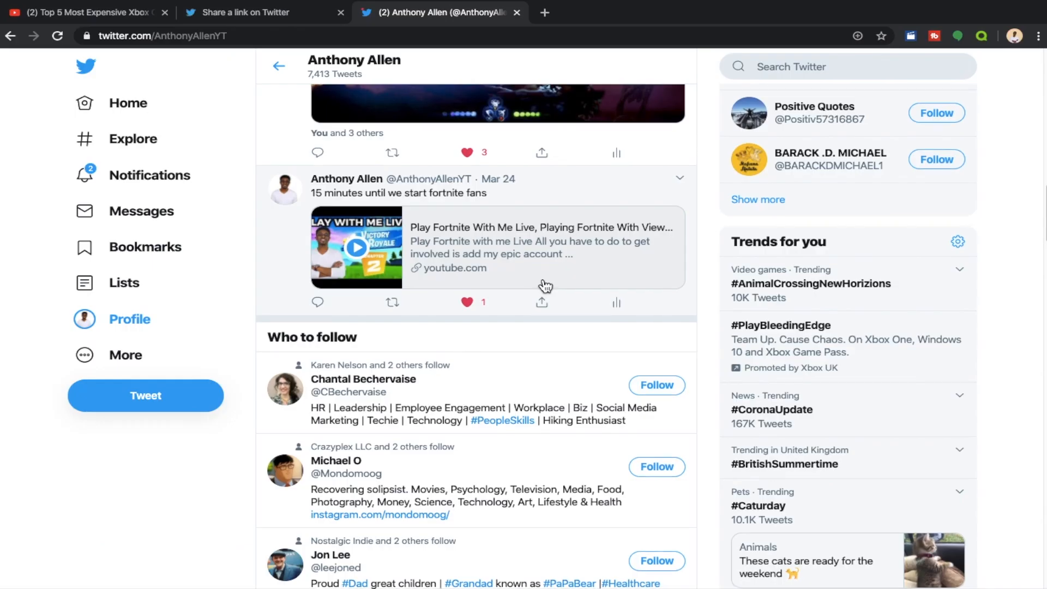
scroll(616, 376, "up", 3)
scroll(544, 283, "up", 10)
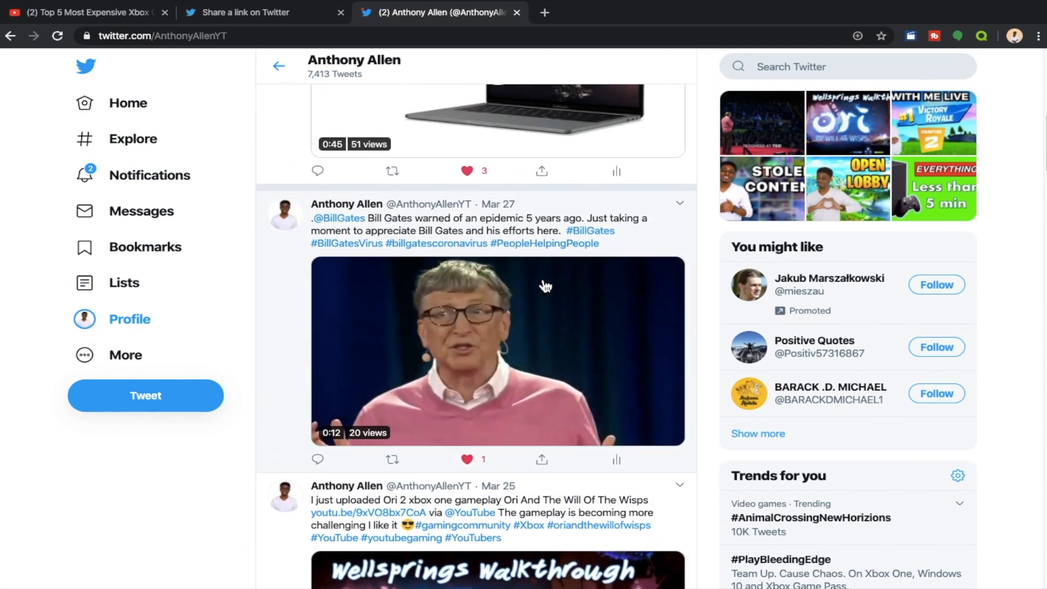
scroll(544, 283, "up", 3)
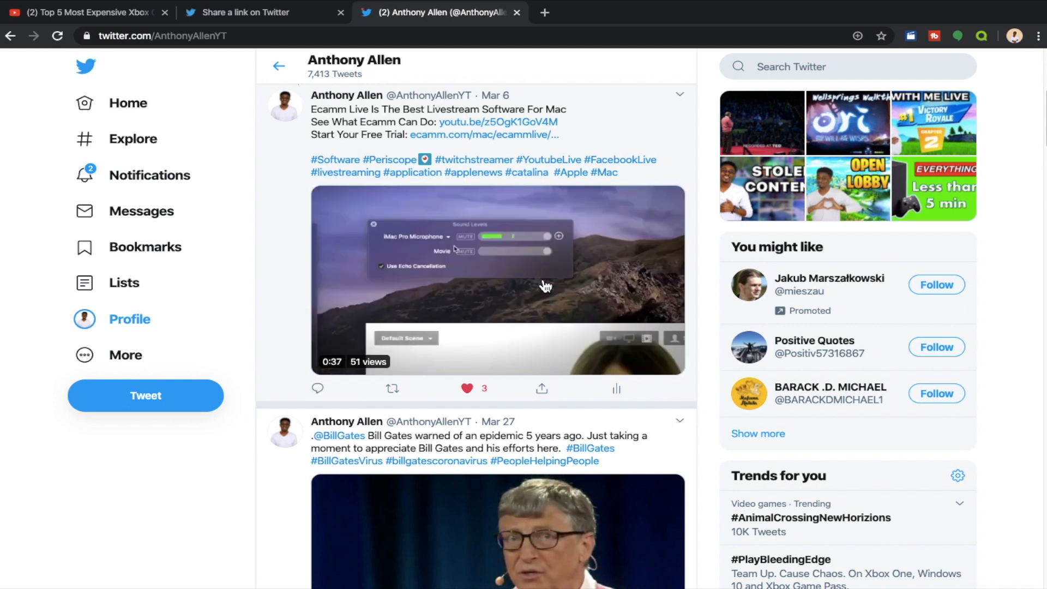
left_click(163, 402)
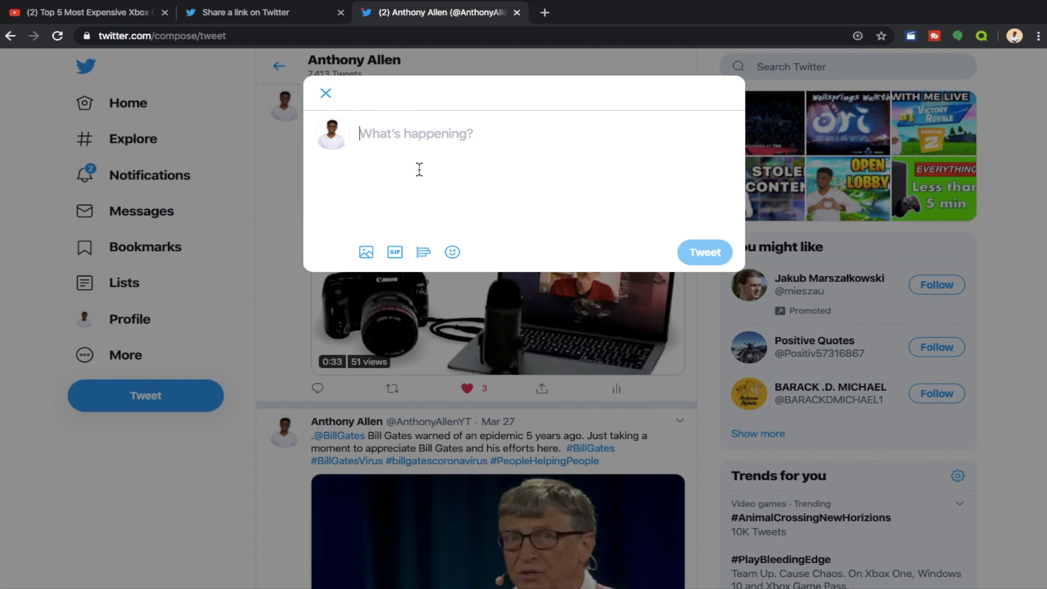
type("Top 5 Most Expensive Xbox One Games Right Now https://youtu.be/OhElIN_59jl via @YouTube")
left_click(653, 142)
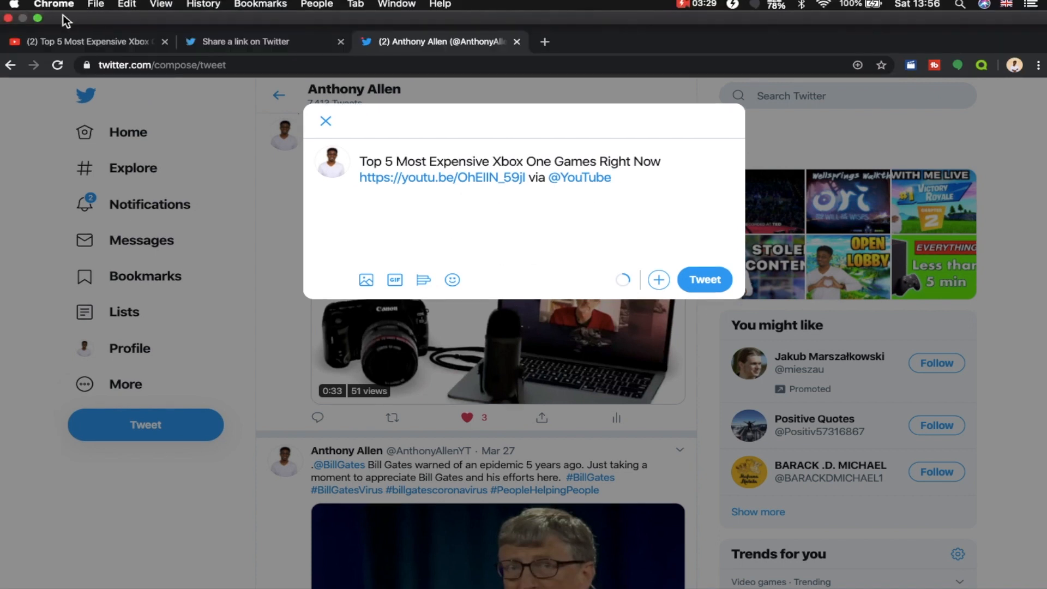
- Attach the Top 5 Expensive Games thumbnail JPEG from the desktop to the tweet, and return the browser to full screen
left_click(39, 18)
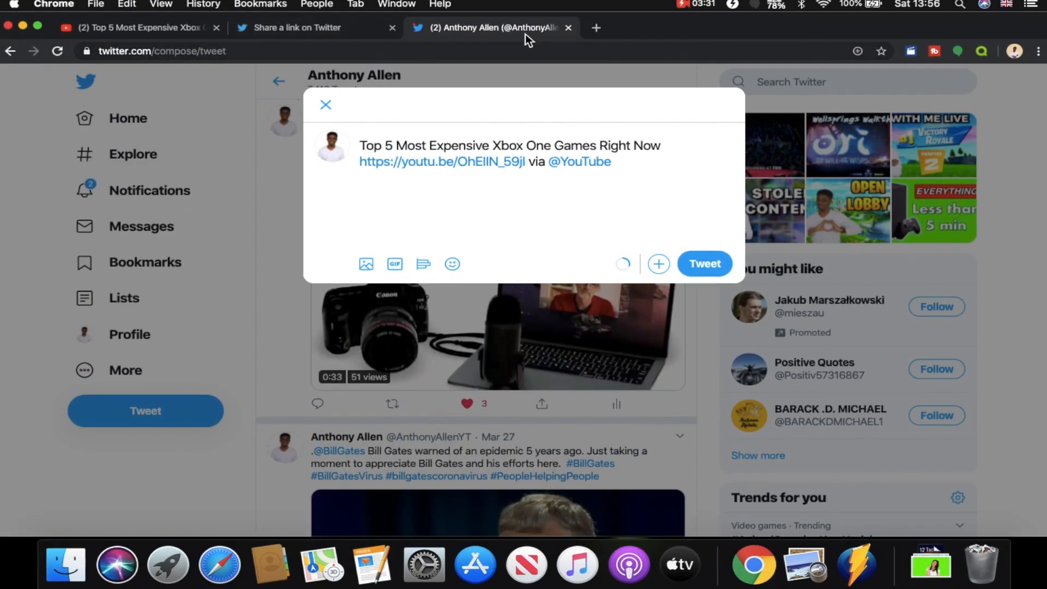
left_click_drag(634, 26, 908, 6)
left_click_drag(223, 286, 676, 196)
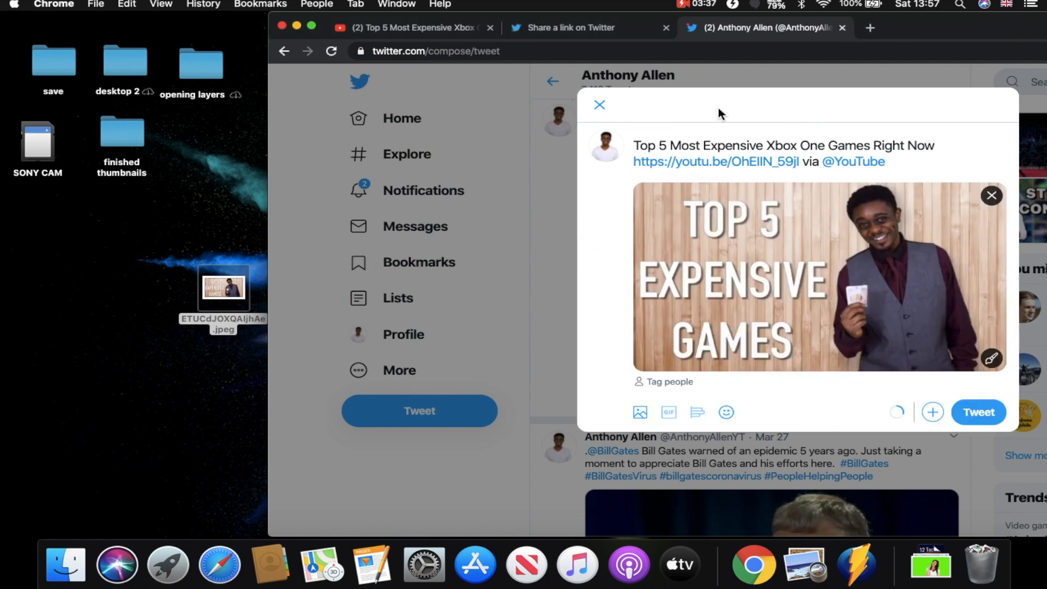
left_click_drag(900, 28, 707, 16)
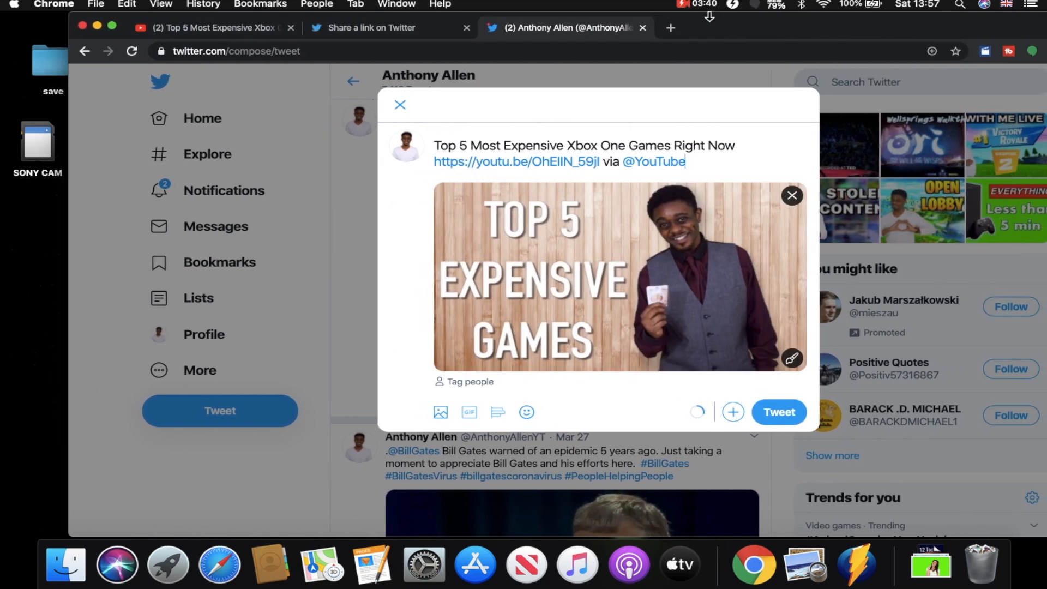
left_click(112, 28)
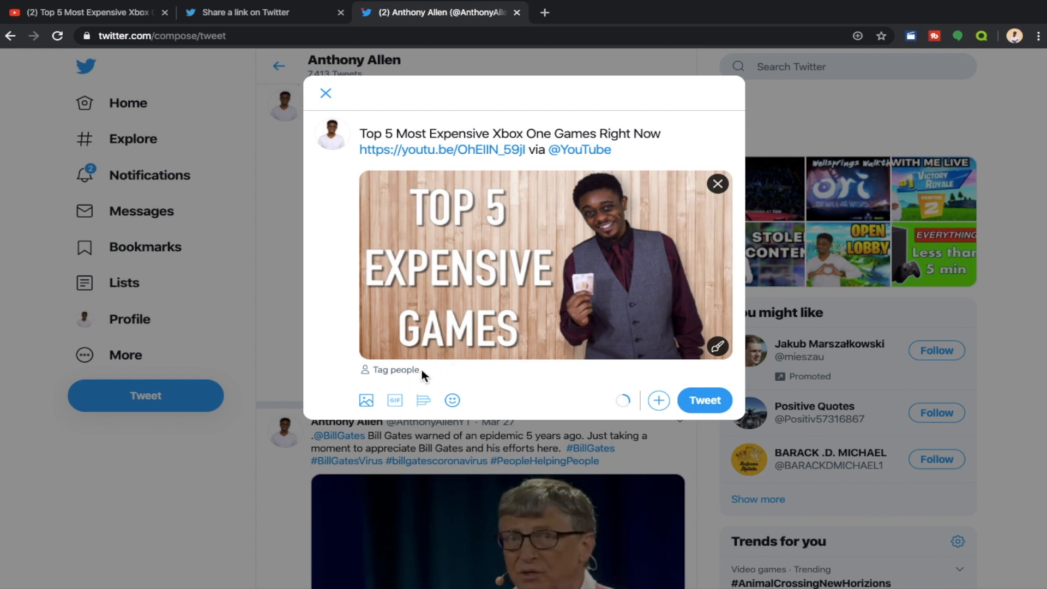
left_click(401, 373)
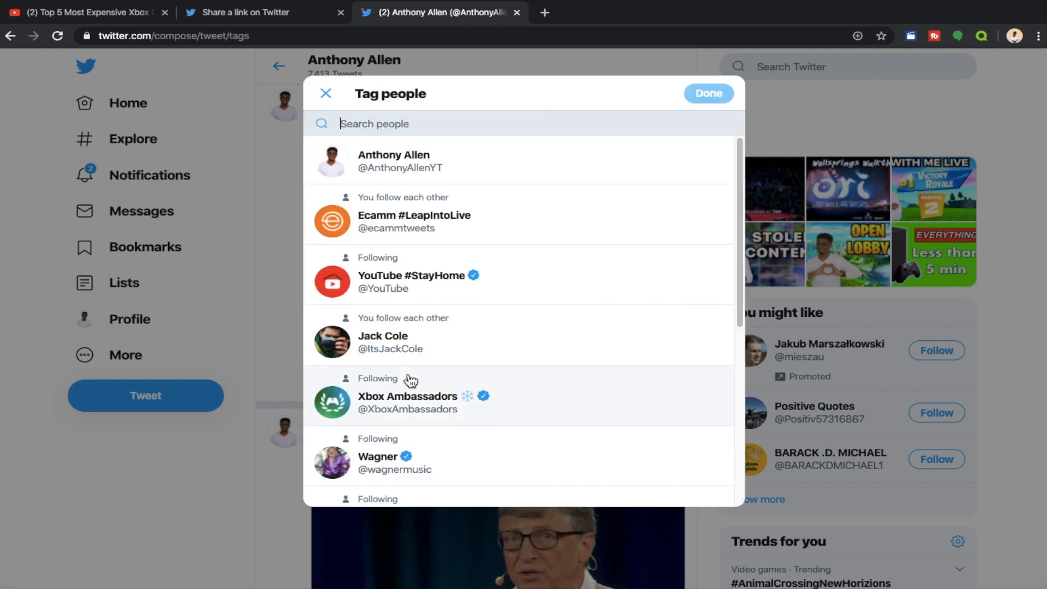
left_click(451, 289)
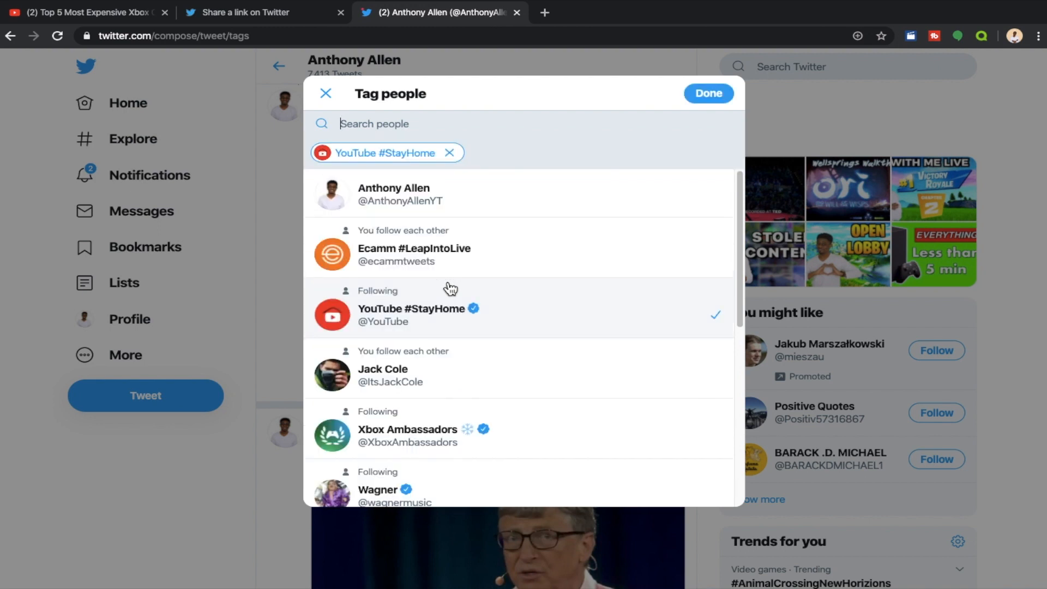
left_click(418, 205)
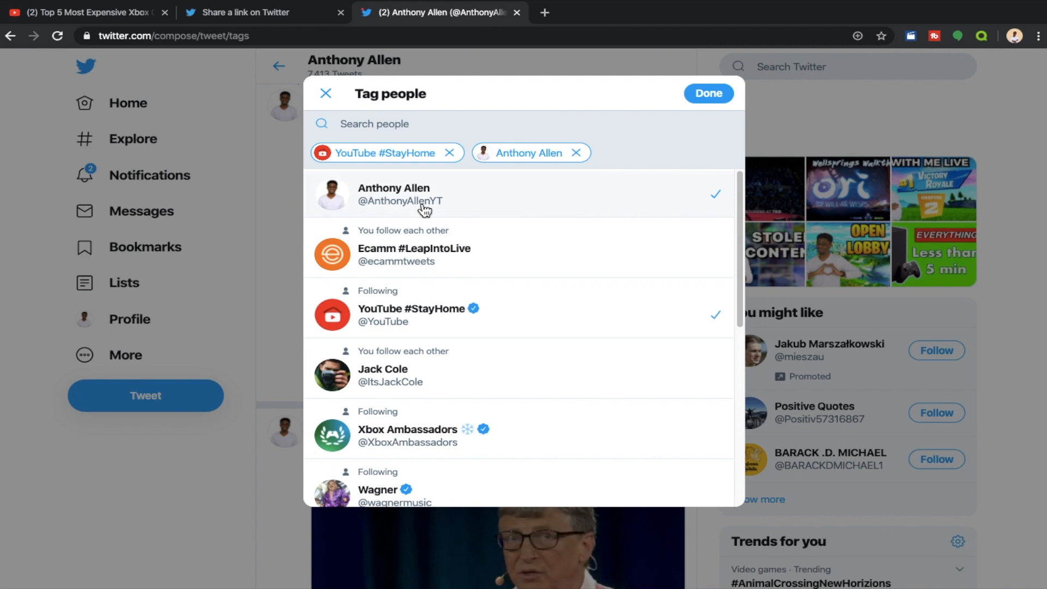
type("xb")
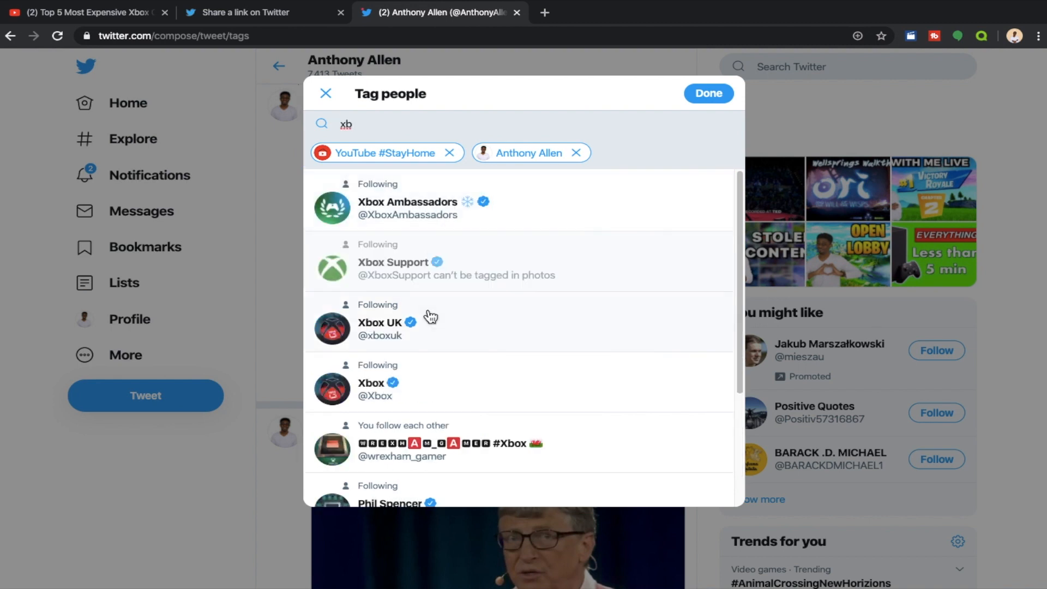
left_click(375, 393)
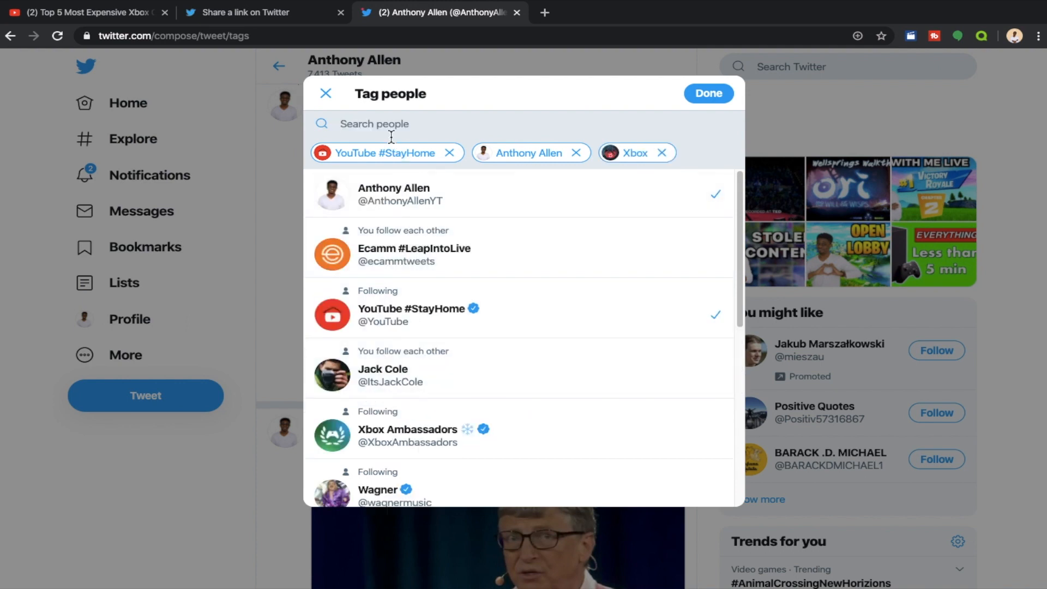
type("xbo")
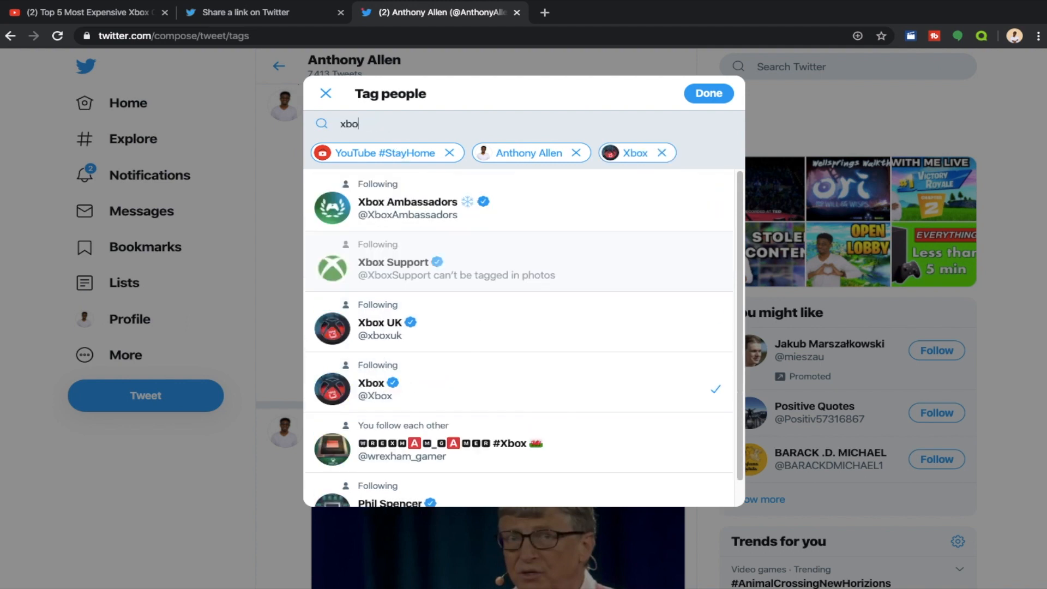
left_click(379, 389)
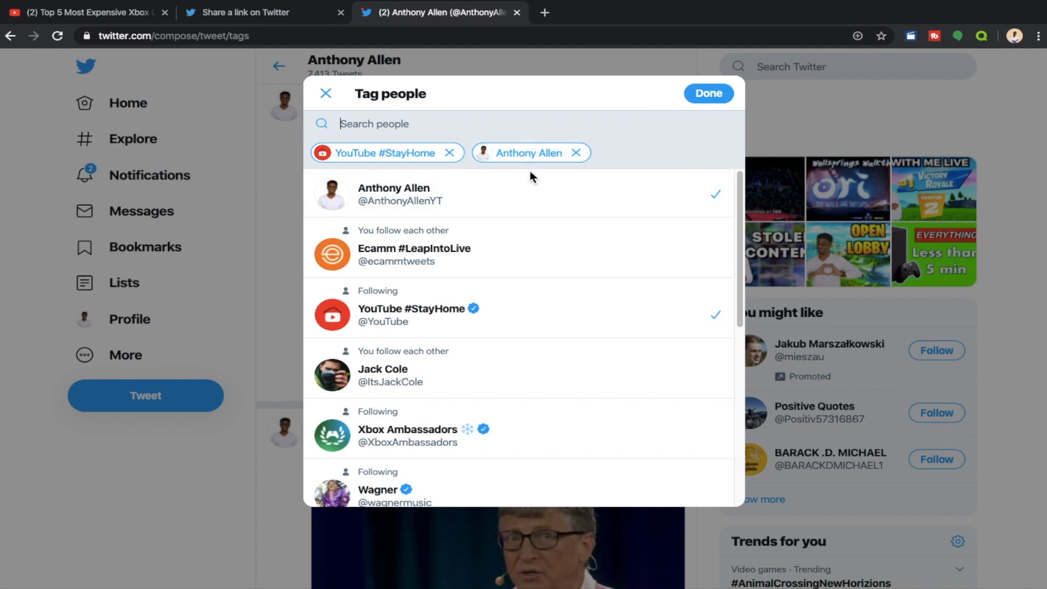
- Confirm the people tagged in the image, post the tweet, and view it on the profile timeline
left_click(707, 94)
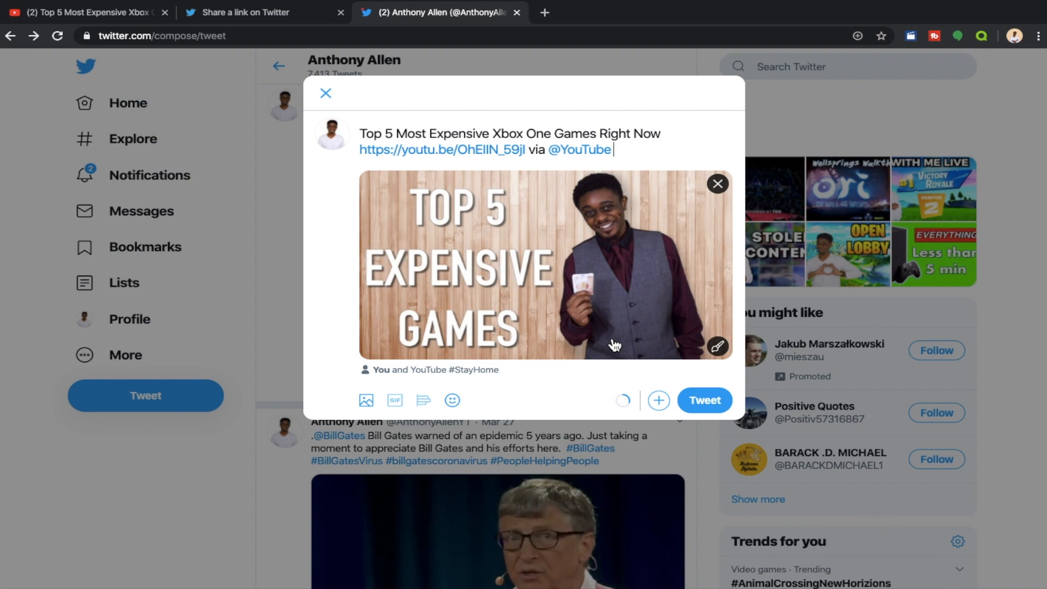
left_click(702, 402)
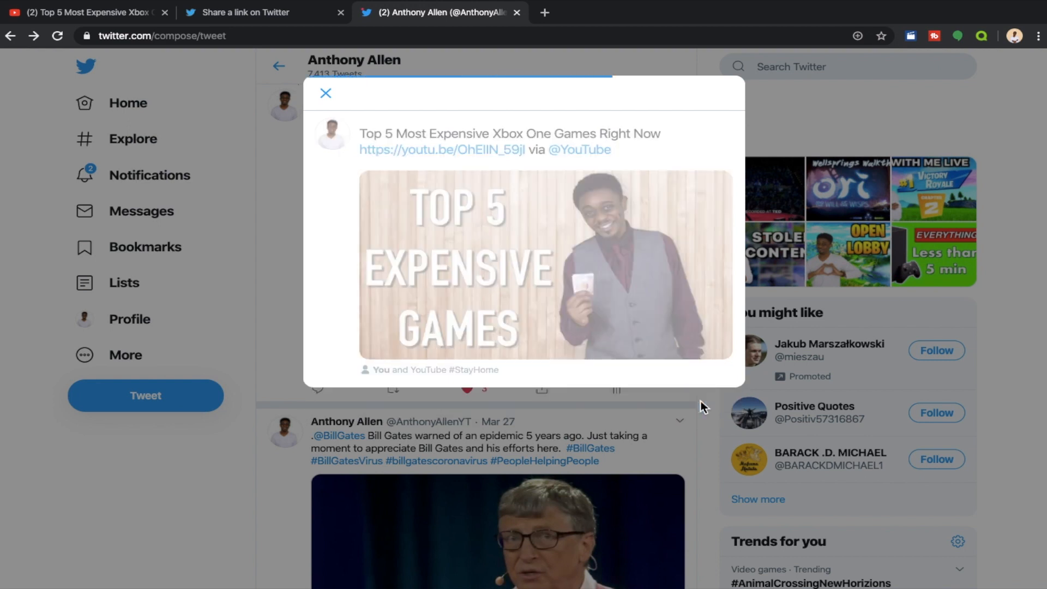
scroll(701, 400, "down", 3)
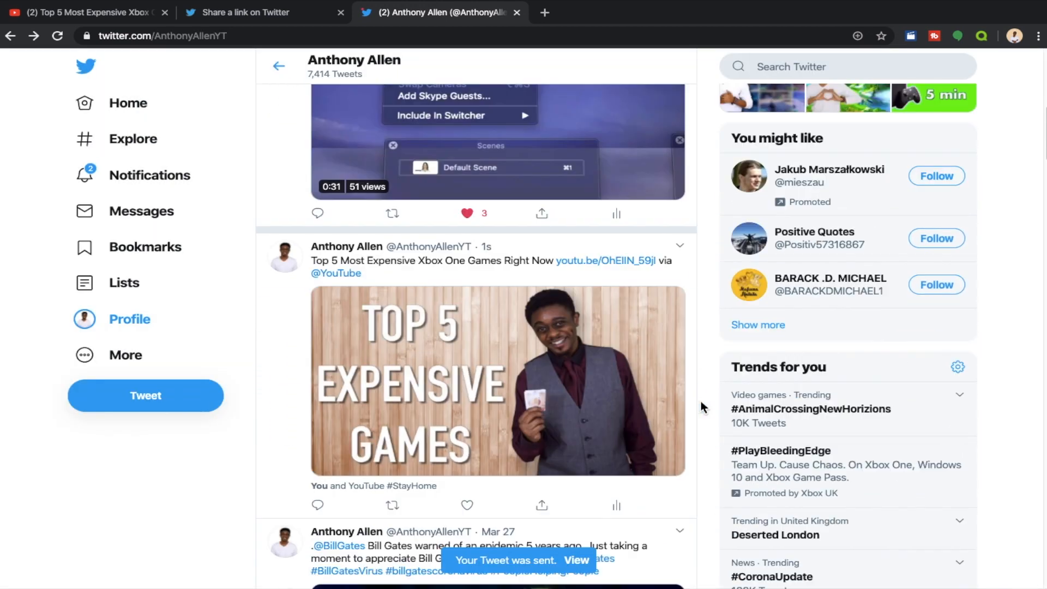
scroll(701, 401, "down", 2)
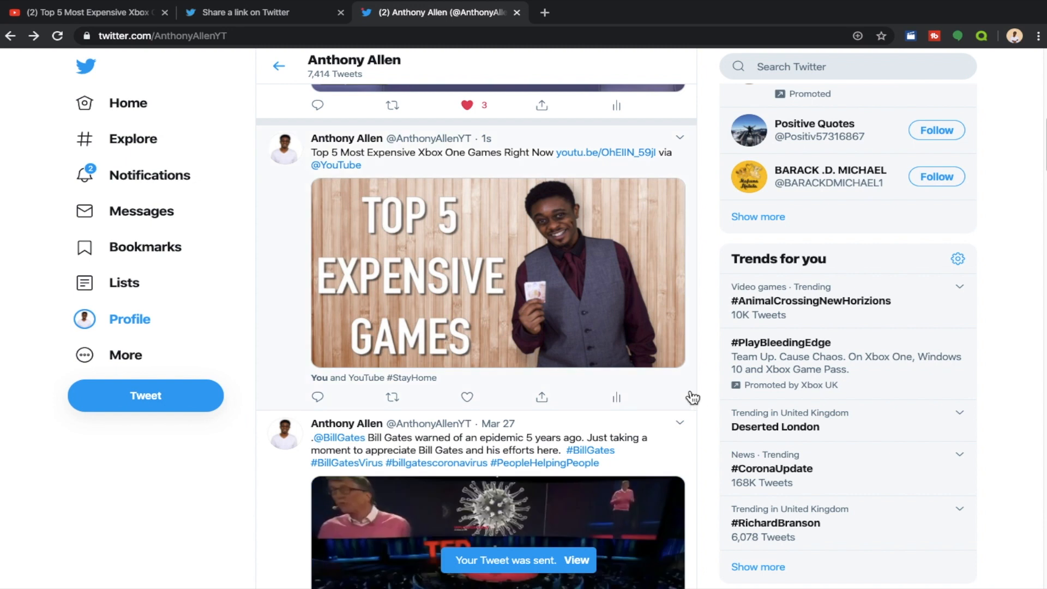
- Compare the new Top 5 Expensive Games tweet's large image with the small link preview of the older Fortnite tweet on the profile timeline
scroll(627, 346, "down", 15)
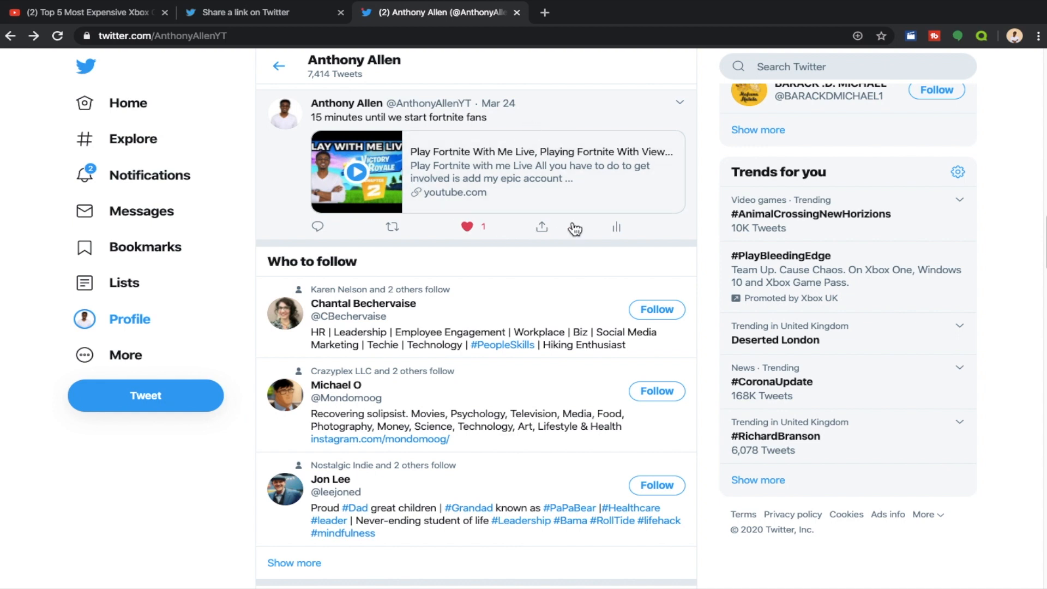
scroll(567, 187, "up", 3)
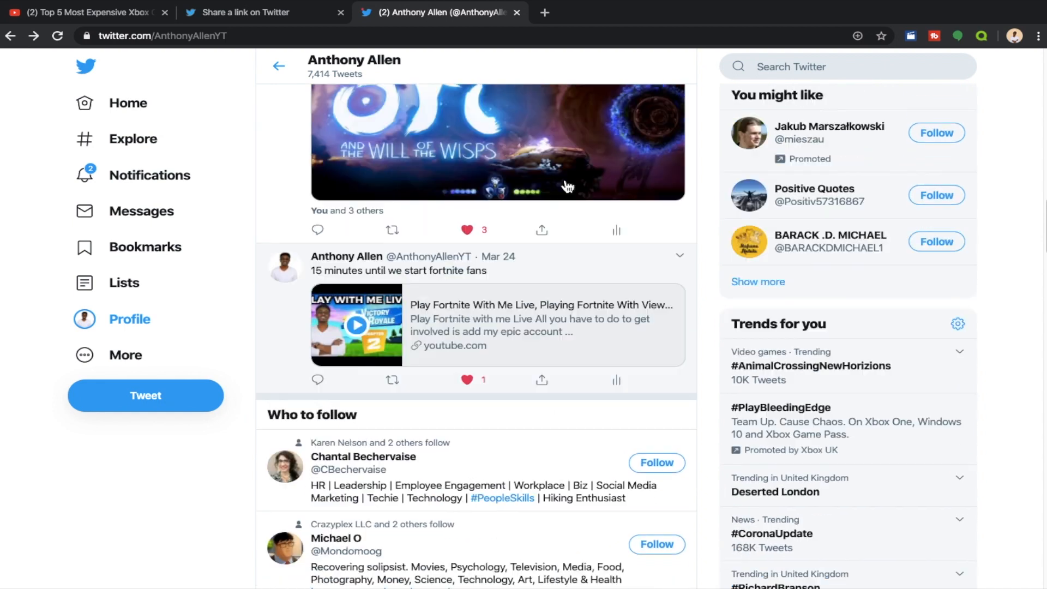
scroll(567, 187, "up", 15)
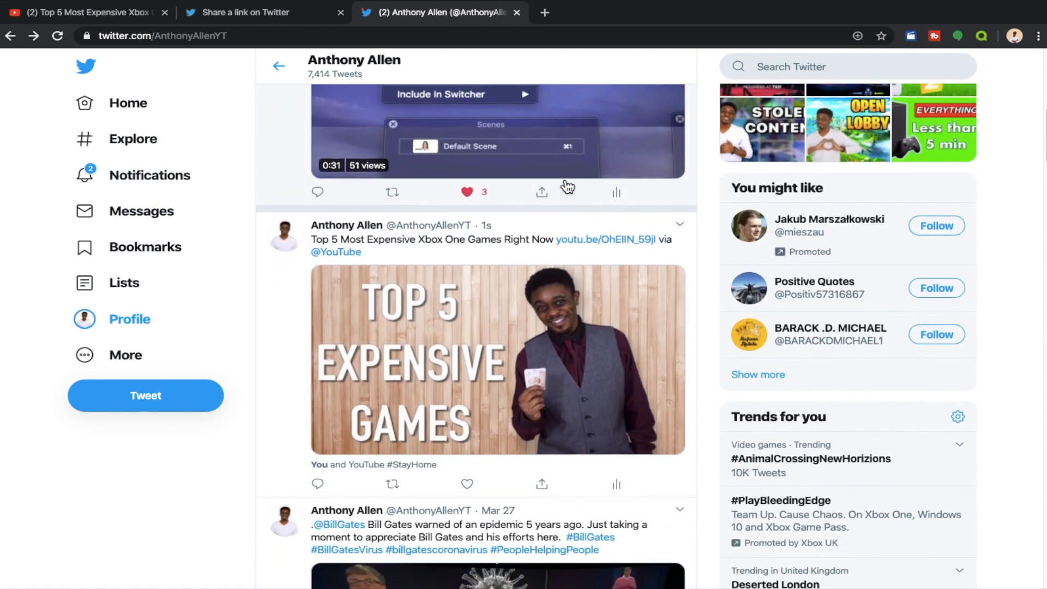
scroll(568, 187, "down", 1)
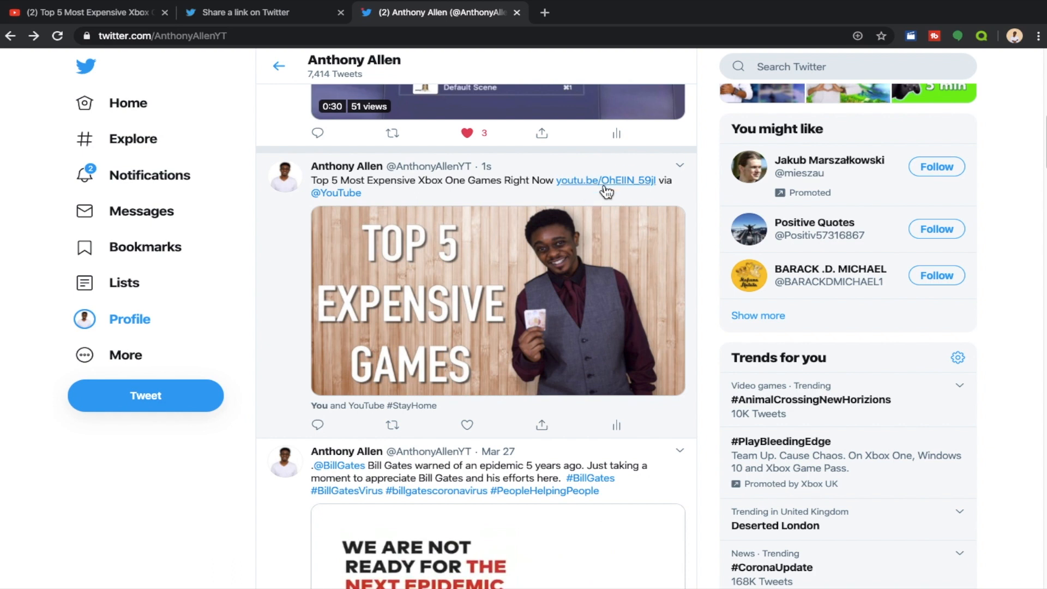
scroll(489, 304, "down", 7)
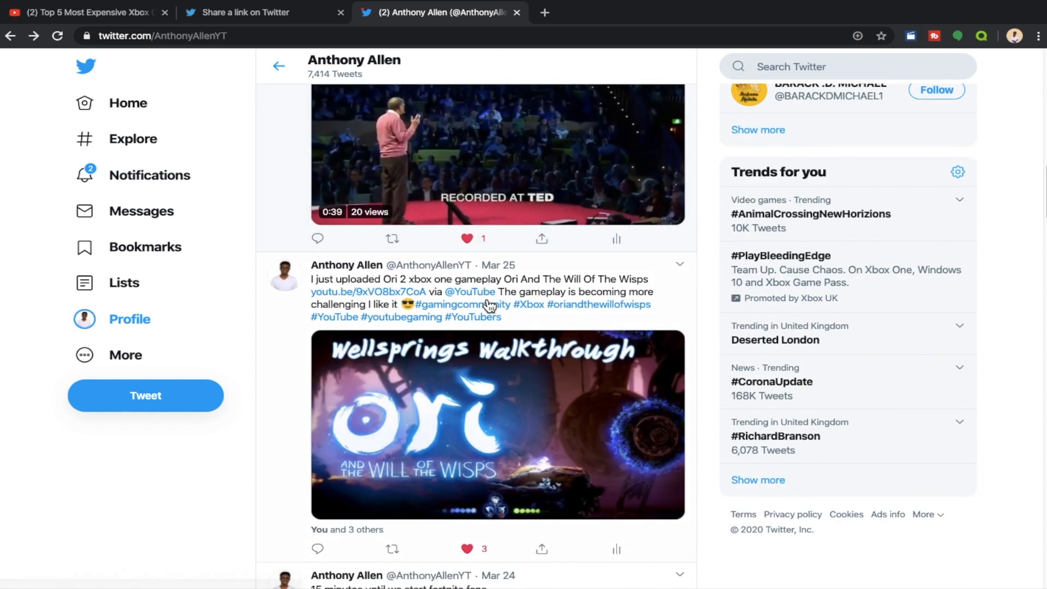
scroll(489, 304, "down", 7)
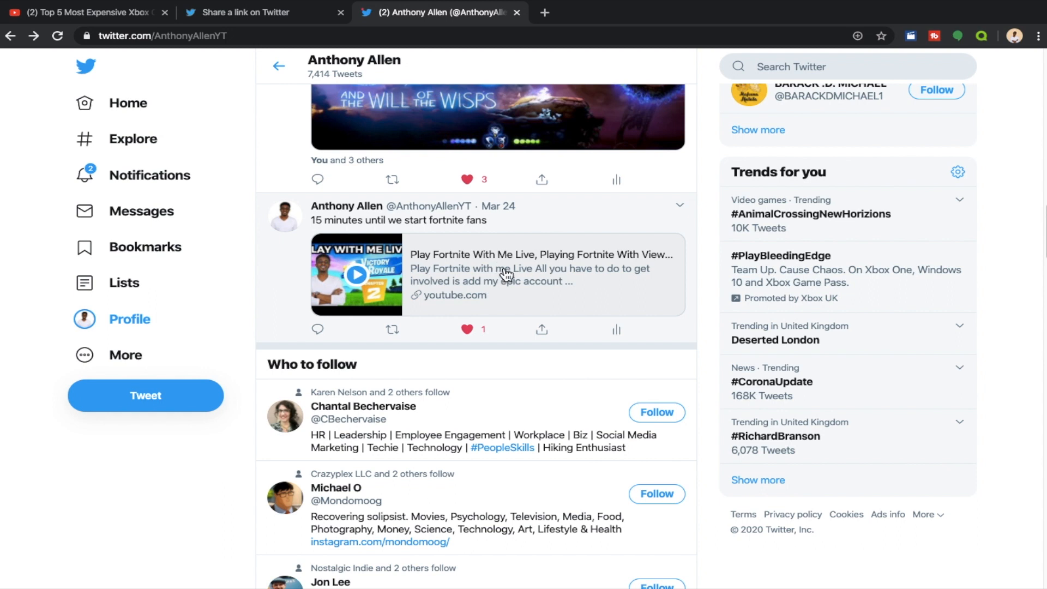
scroll(506, 274, "up", 13)
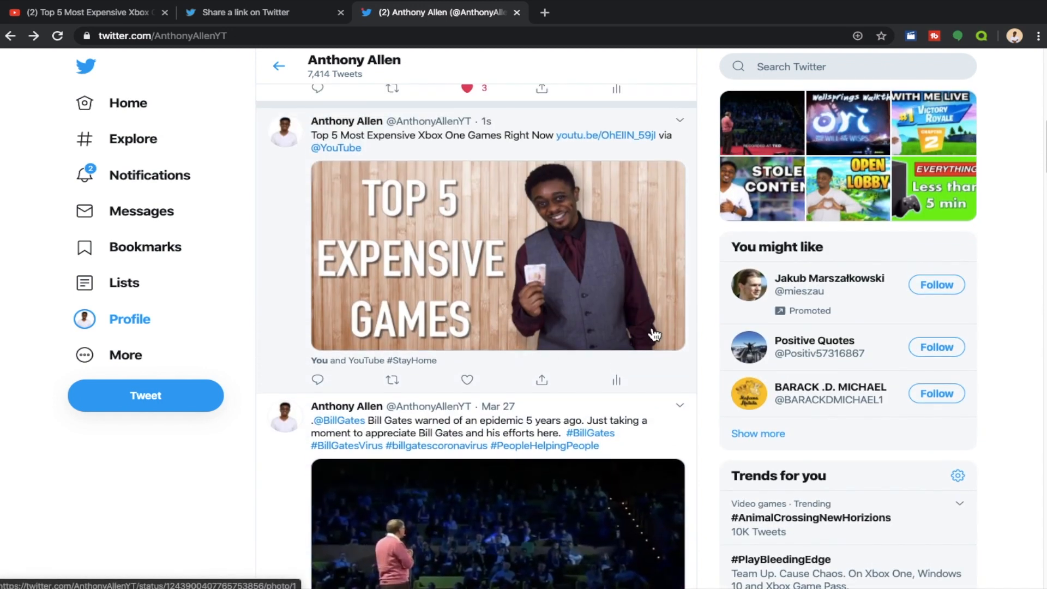
scroll(437, 348, "down", 3)
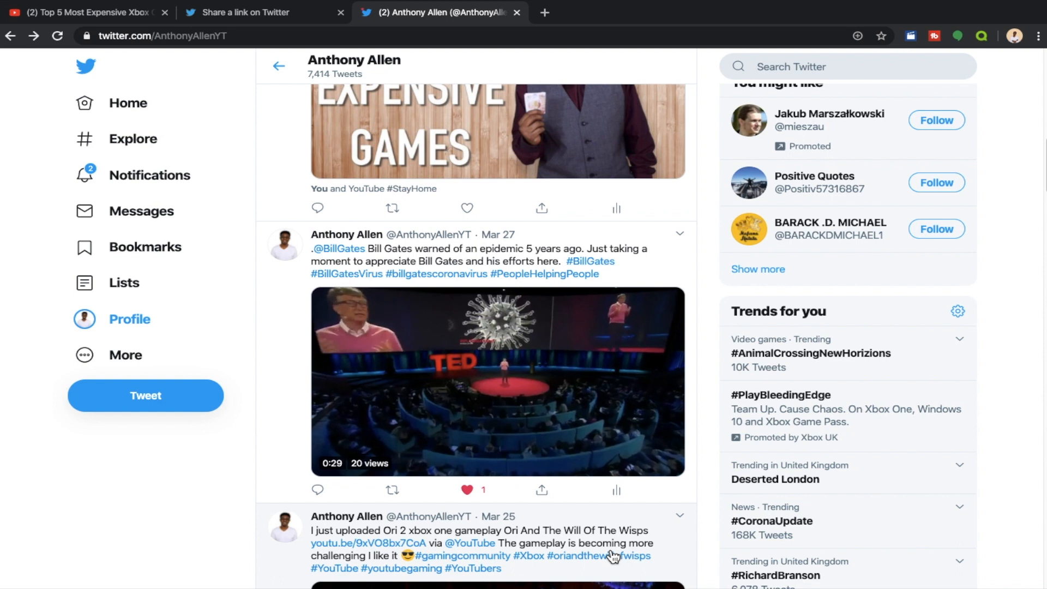
scroll(613, 556, "up", 2)
scroll(614, 556, "up", 3)
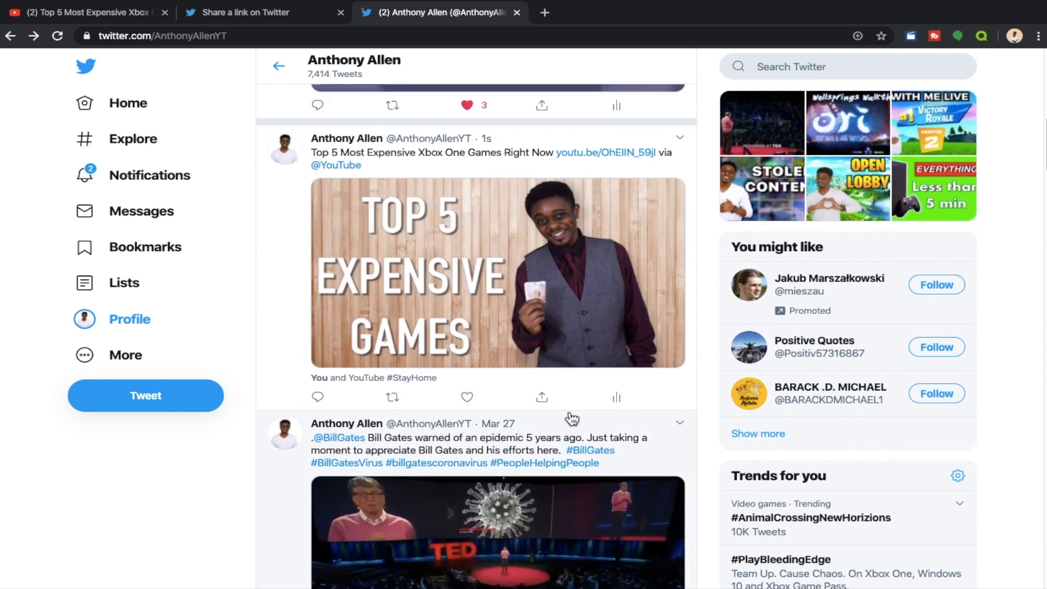
scroll(536, 367, "up", 1)
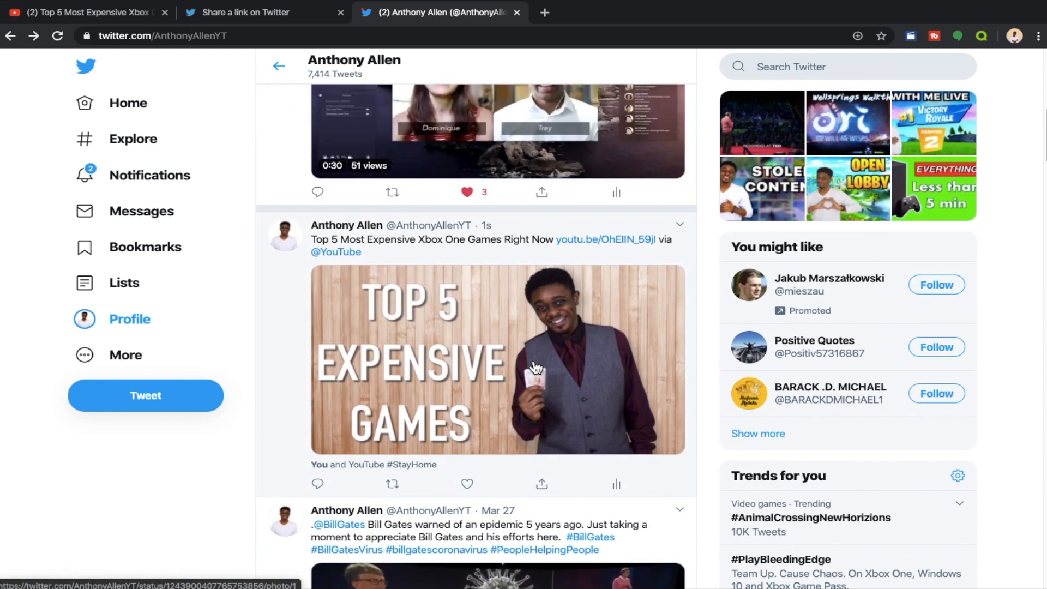